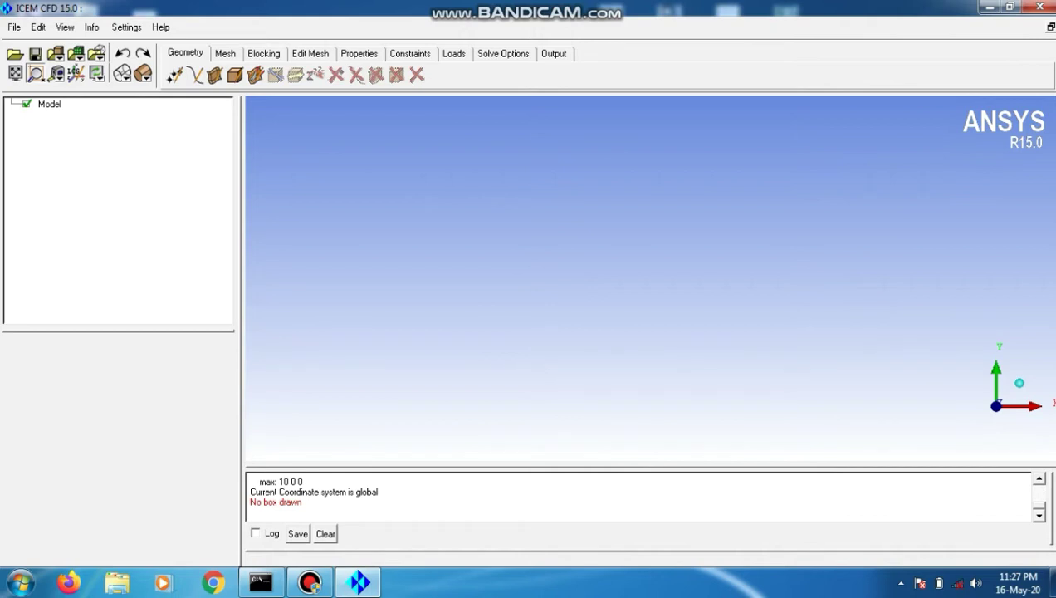
# Create a point at the explicit coordinates X 0, Y 0, Z 0
pyautogui.click(174, 75)
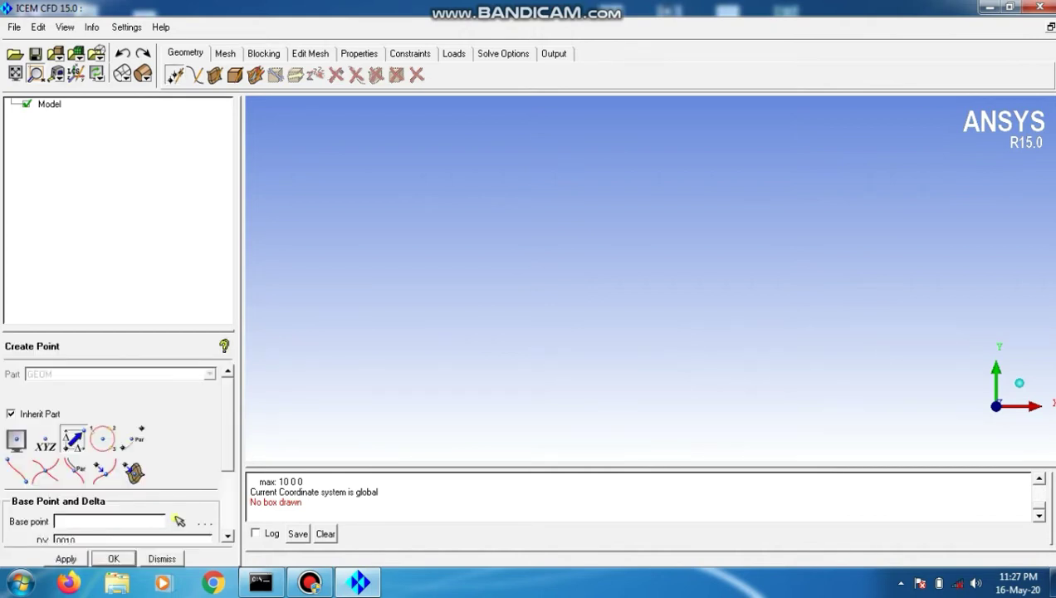
pyautogui.moveTo(118, 331); pyautogui.dragTo(119, 238)
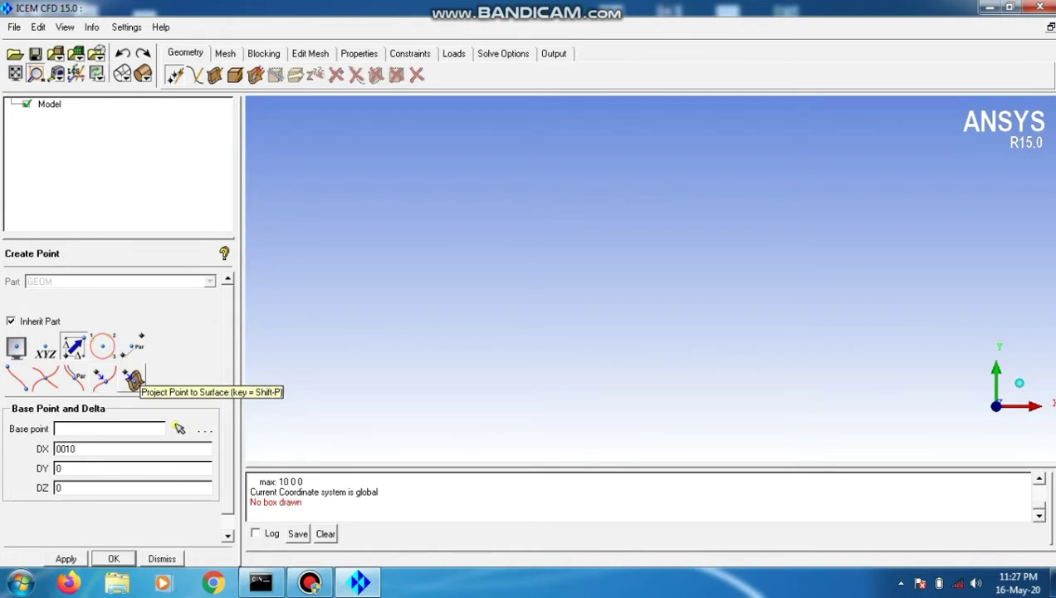
pyautogui.press('Tab')
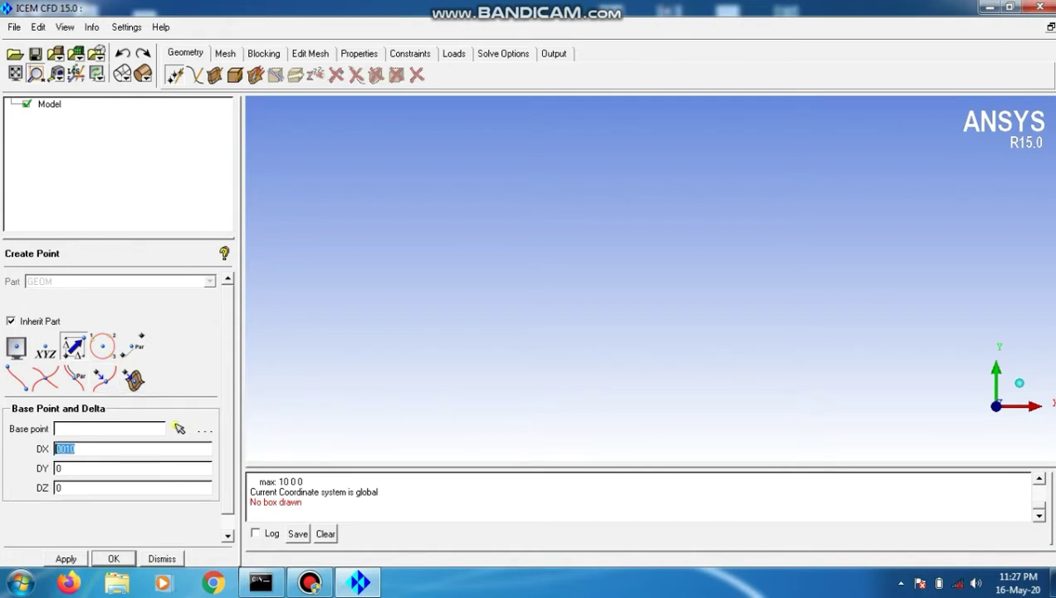
pyautogui.write('0')
pyautogui.click(45, 347)
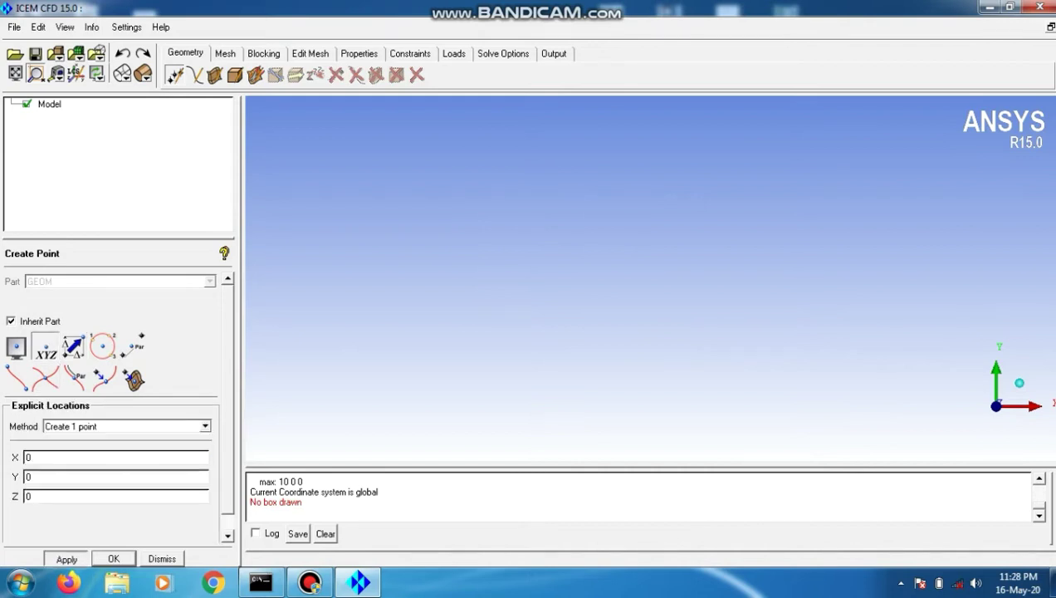
pyautogui.click(65, 559)
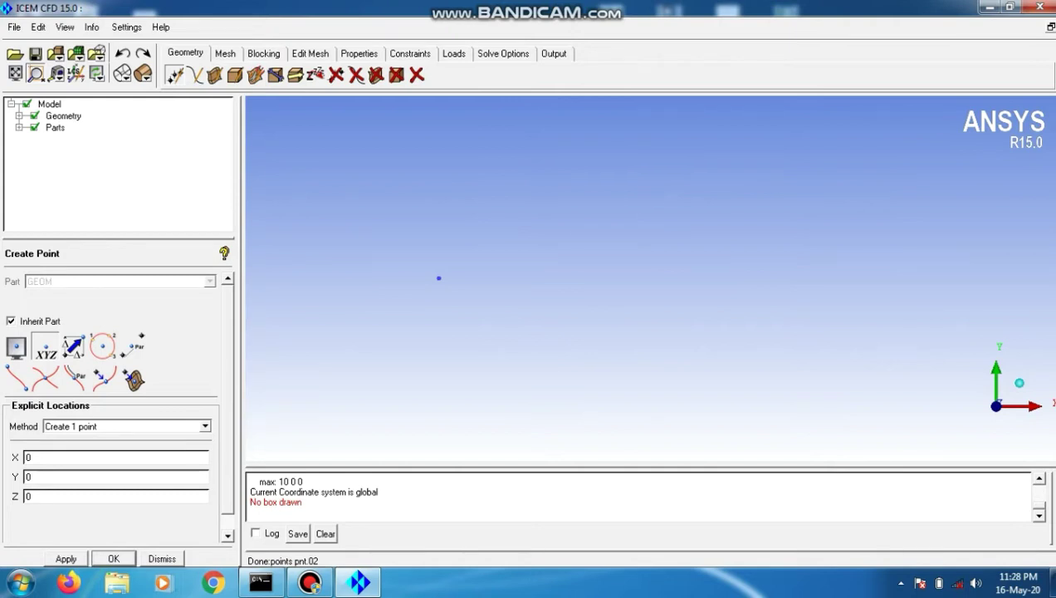
# Create a second point at X 50, Y 0, Z 0 and fit the model in the view
pyautogui.doubleClick(30, 457)
pyautogui.write('50')
pyautogui.click(66, 559)
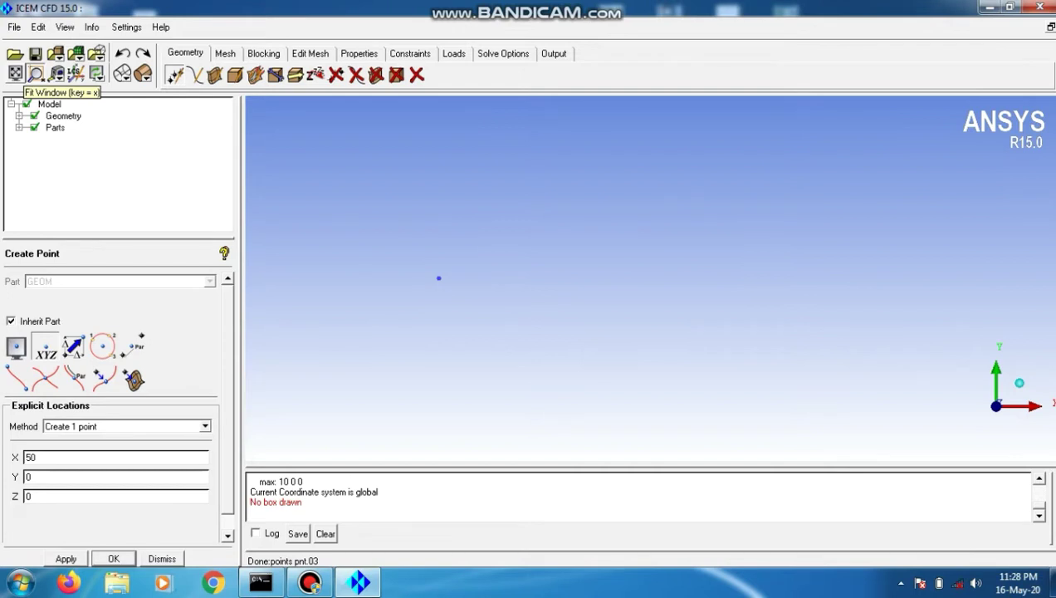
pyautogui.click(35, 75)
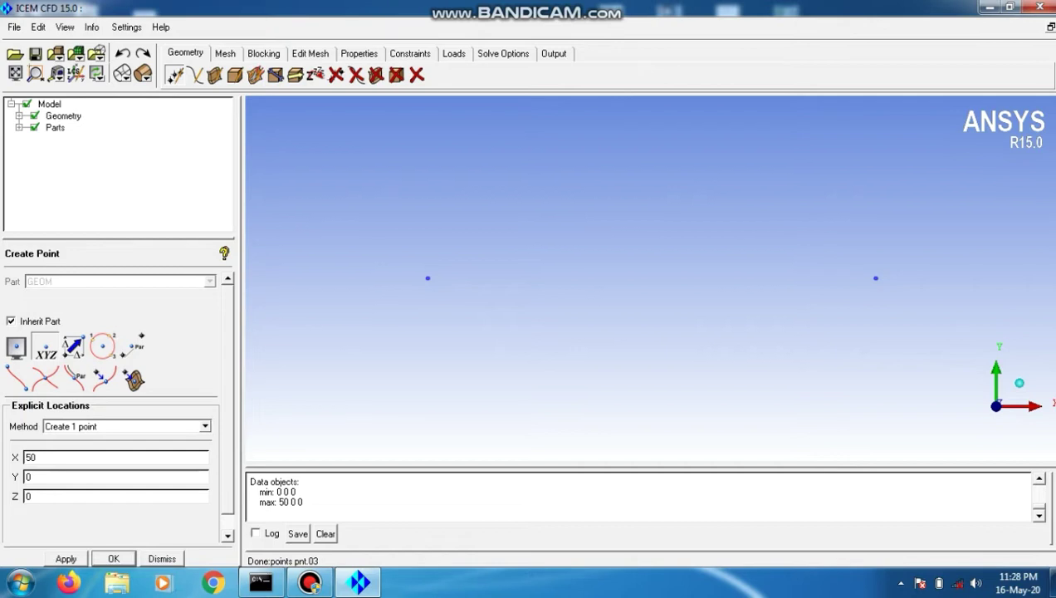
# Create a third point at X 0, Y 5, Z 0
pyautogui.moveTo(38, 476); pyautogui.dragTo(24, 477)
pyautogui.write('5')
pyautogui.doubleClick(31, 458)
pyautogui.write('0')
pyautogui.press('Return')
# Create a fourth point at X 50, Y 5, Z 0 and finish point creation
pyautogui.doubleClick(28, 457)
pyautogui.write('50')
pyautogui.click(65, 558)
pyautogui.click(162, 558)
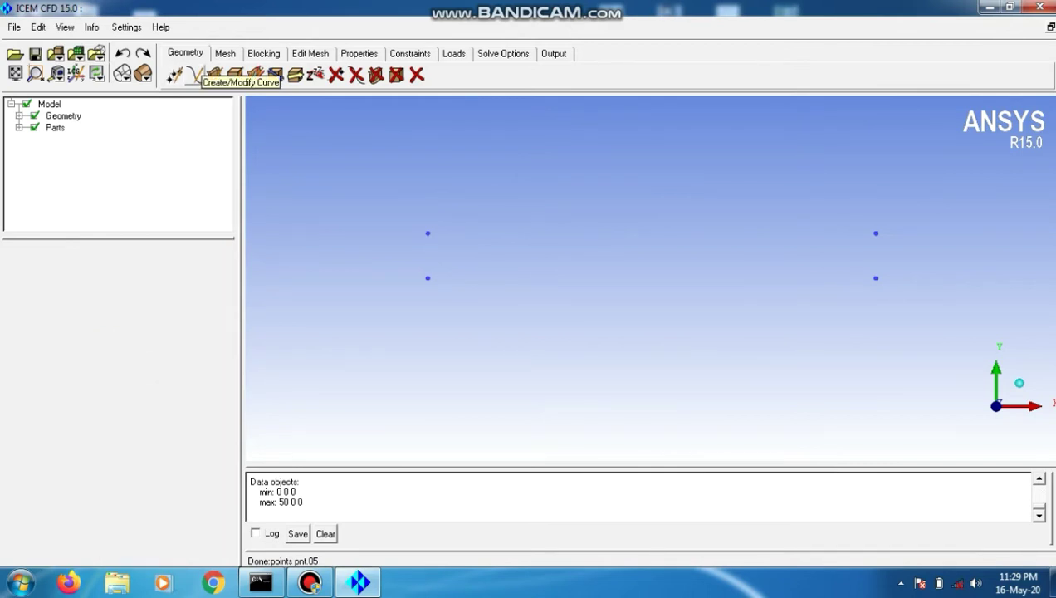
# Create a curve from points joining the origin to the point at X 0, Y 5
pyautogui.click(195, 75)
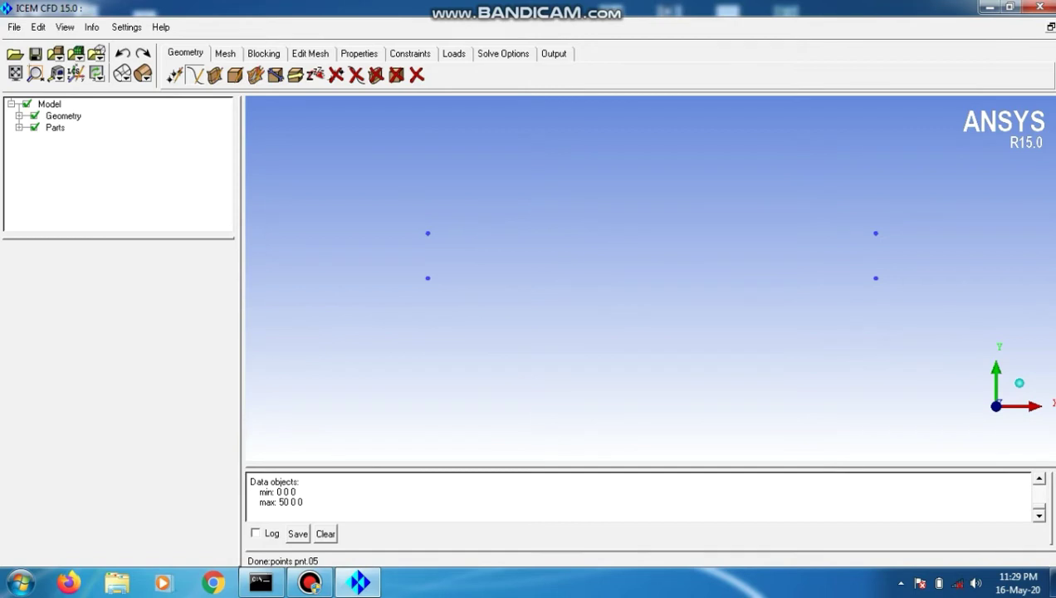
pyautogui.click(194, 75)
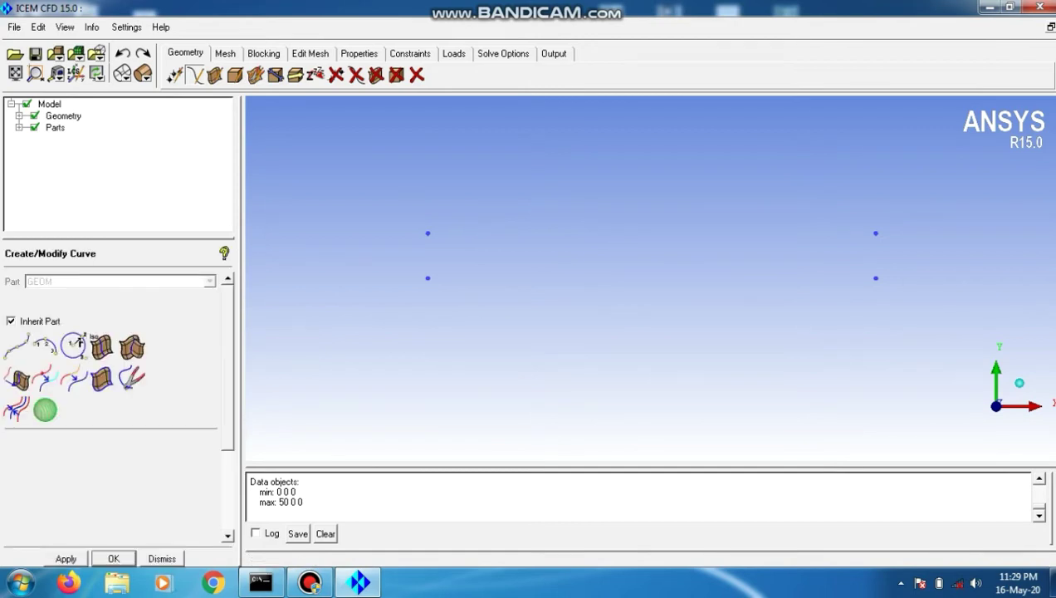
pyautogui.click(17, 346)
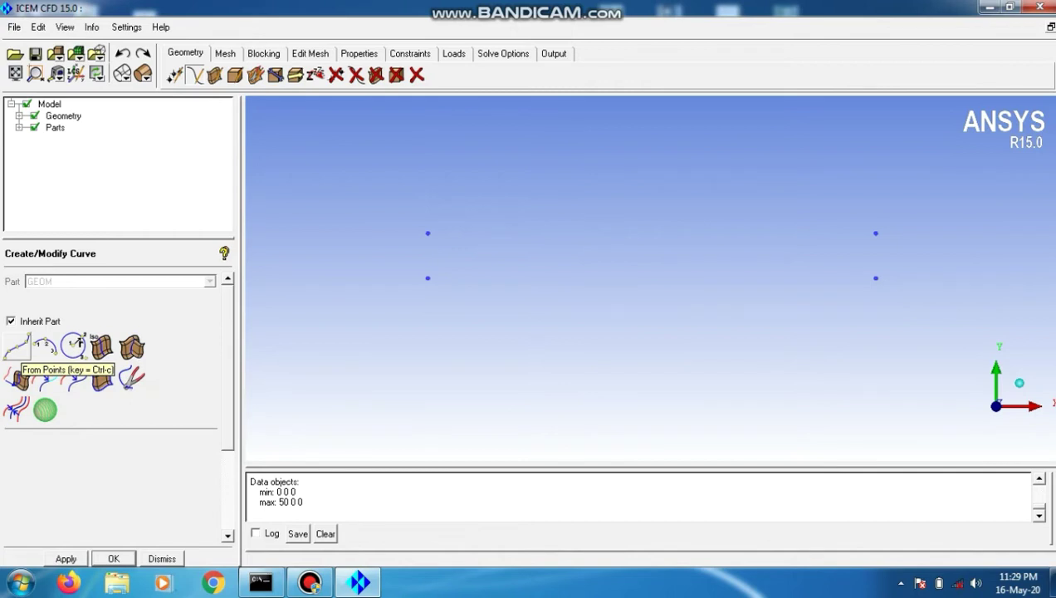
pyautogui.click(17, 347)
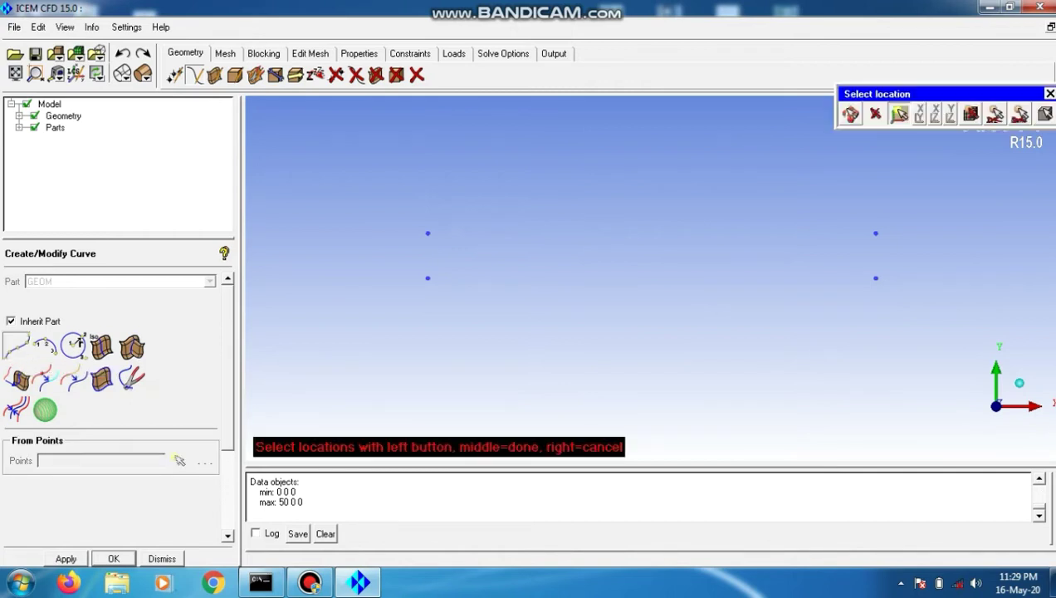
pyautogui.click(428, 278)
pyautogui.click(428, 234)
pyautogui.middleClick(428, 233)
# Try to continue one curve from the point at X 0, Y 5 through both points at X 50
pyautogui.click(427, 233)
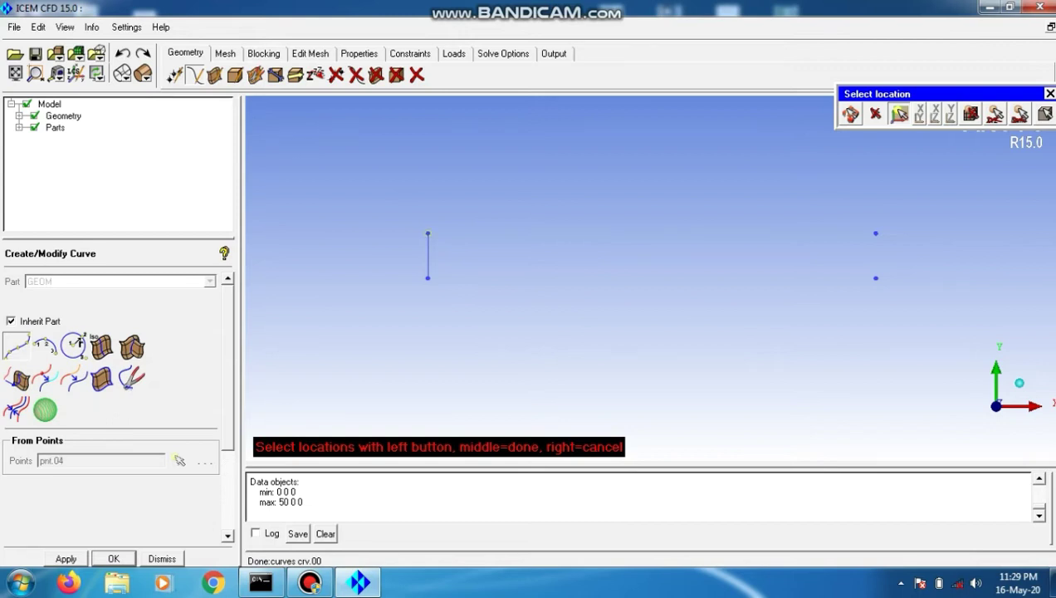
pyautogui.click(876, 233)
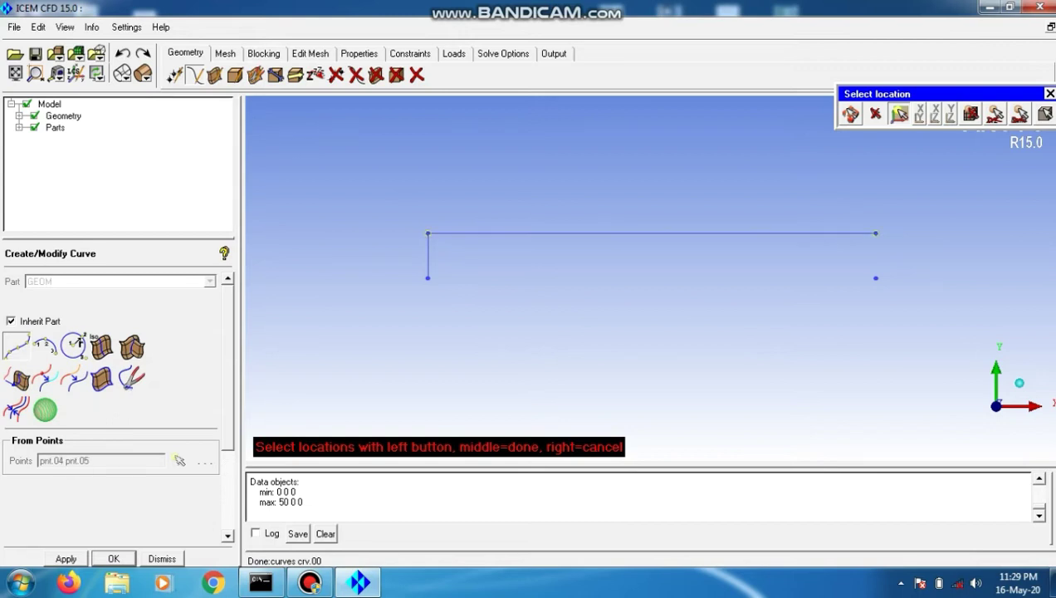
pyautogui.click(876, 277)
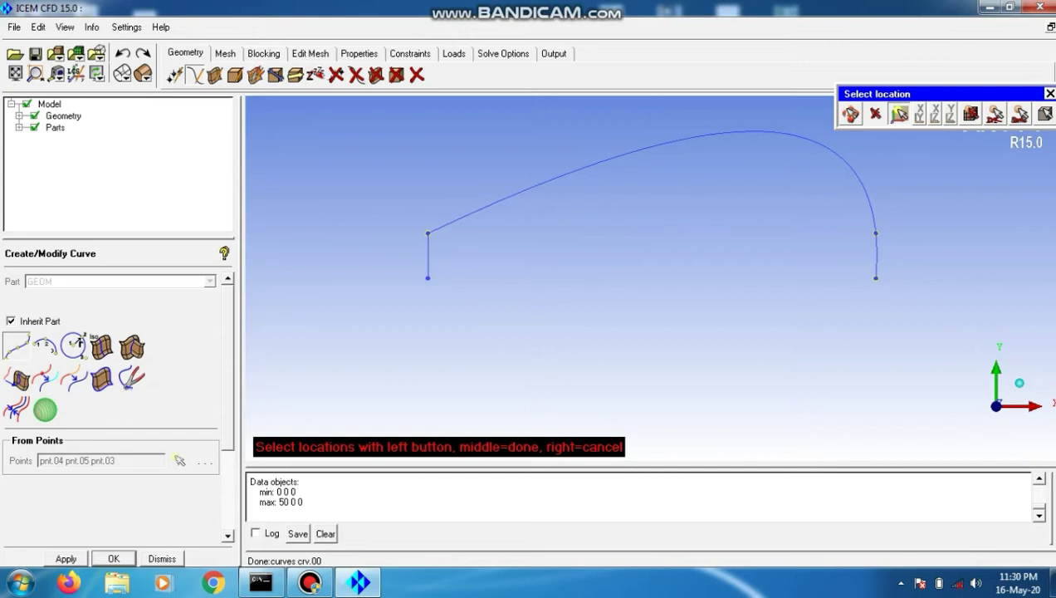
pyautogui.click(1049, 93)
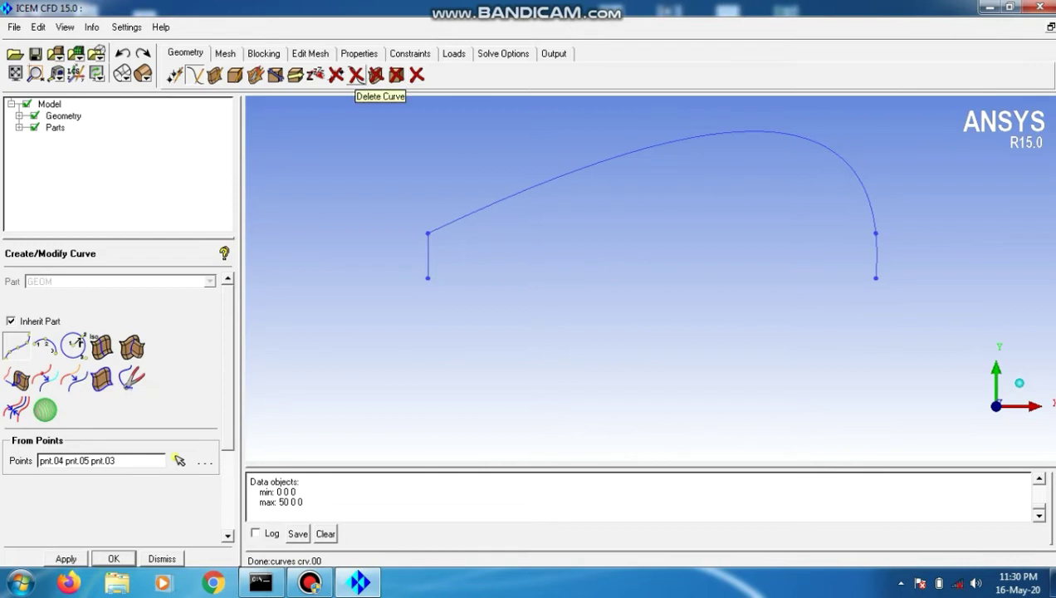
# Delete the arched curve that runs through three points
pyautogui.click(356, 74)
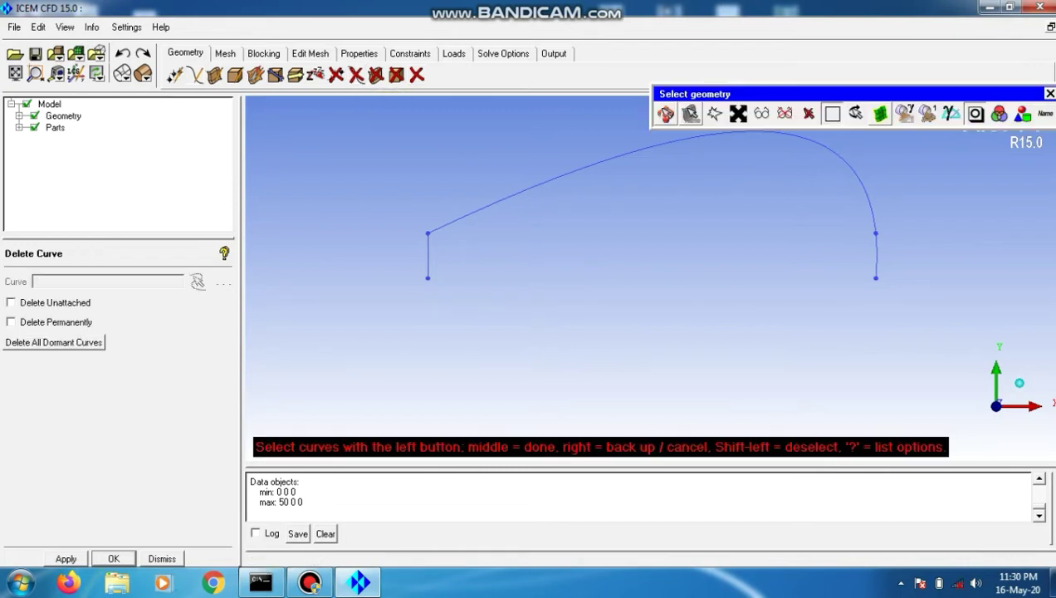
pyautogui.click(599, 163)
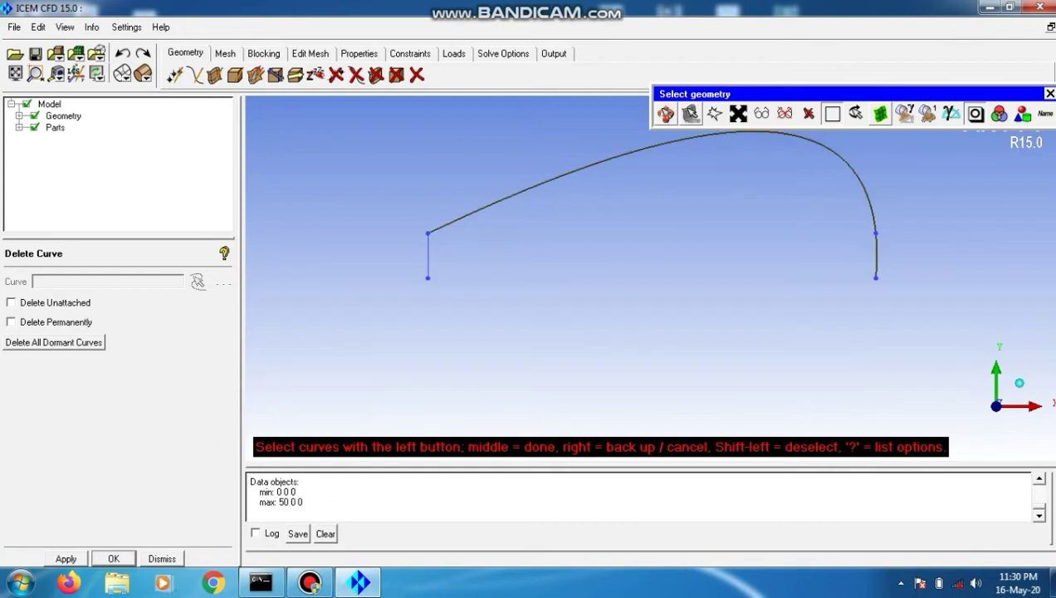
pyautogui.middleClick(599, 163)
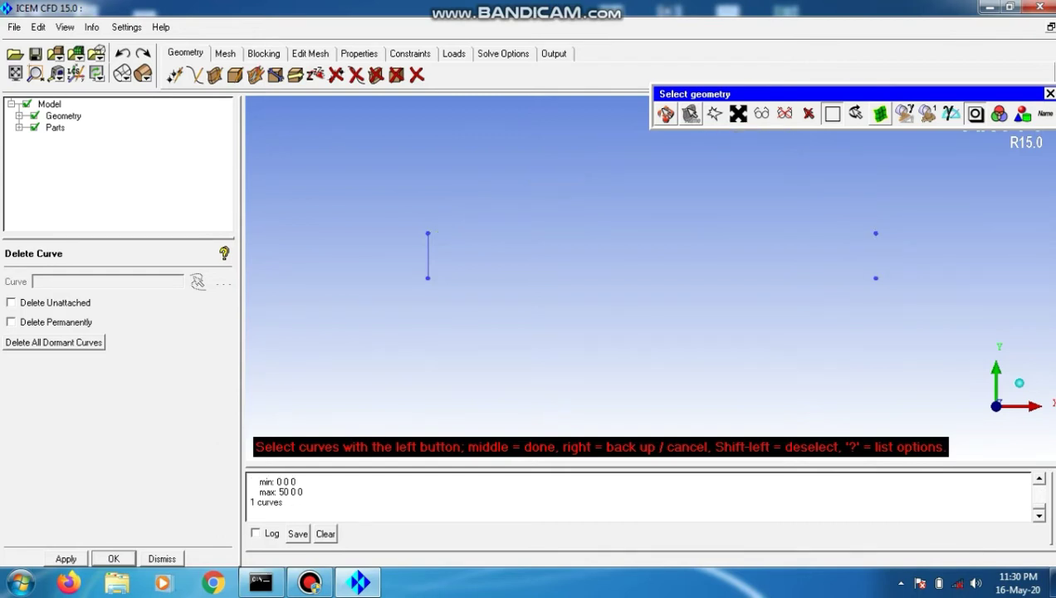
pyautogui.click(1049, 93)
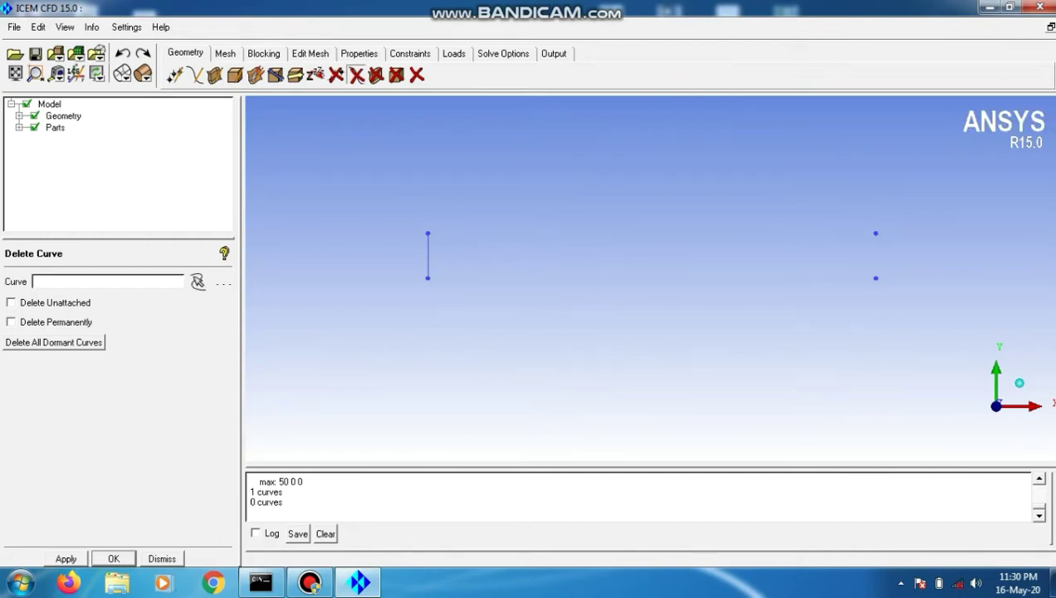
# Create a straight curve between the two points at Y 5, from X 0 to X 50
pyautogui.click(195, 75)
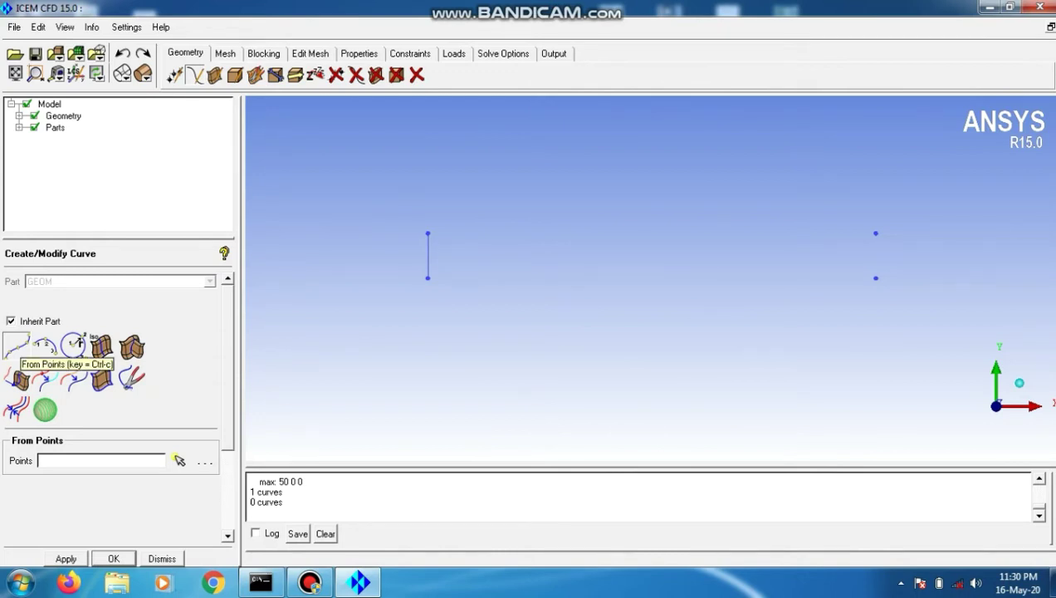
pyautogui.click(15, 346)
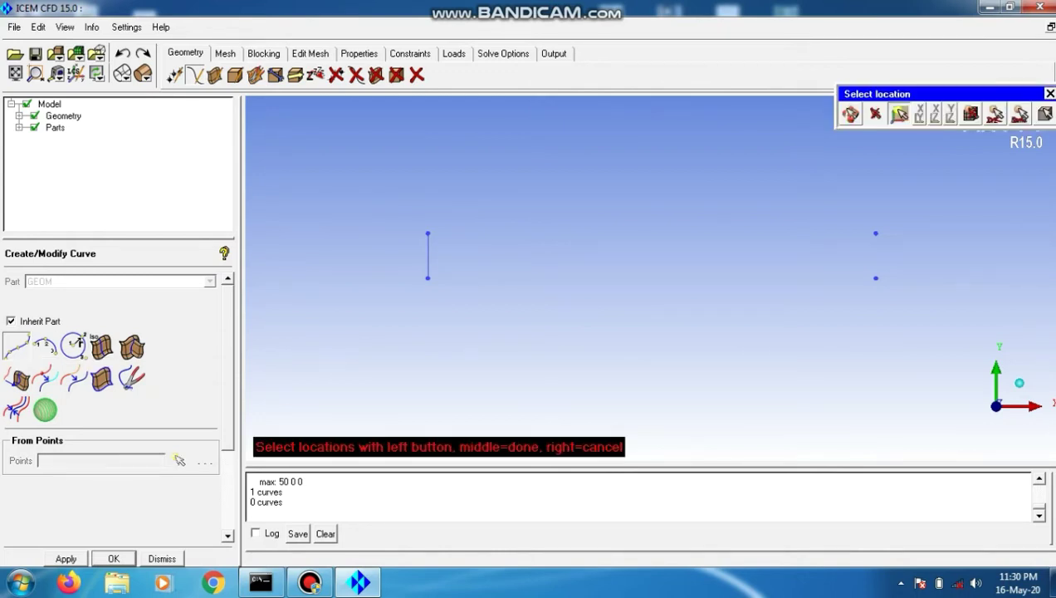
pyautogui.click(428, 233)
pyautogui.click(876, 233)
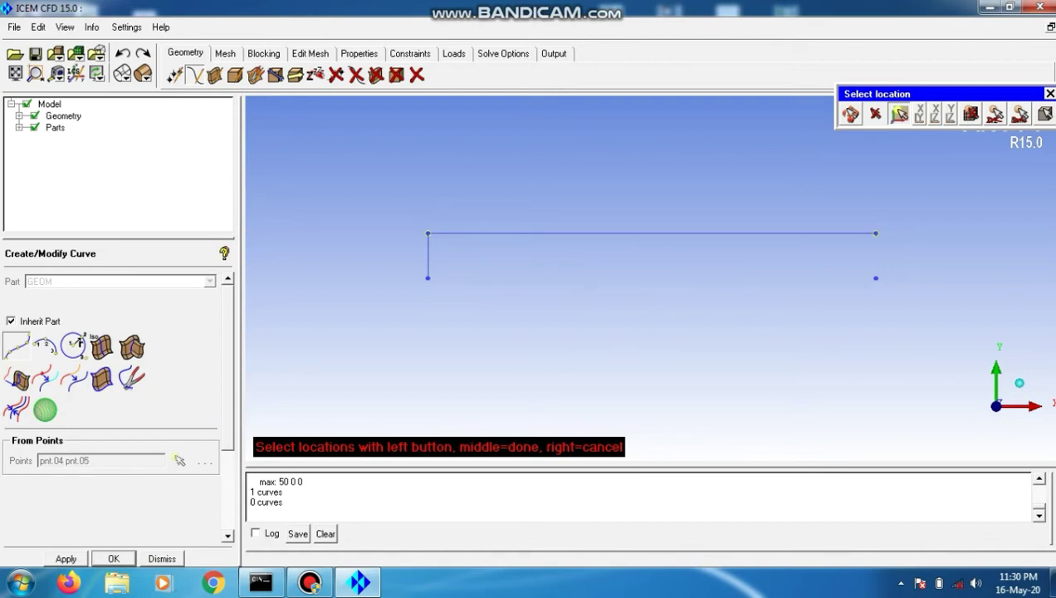
pyautogui.middleClick(875, 234)
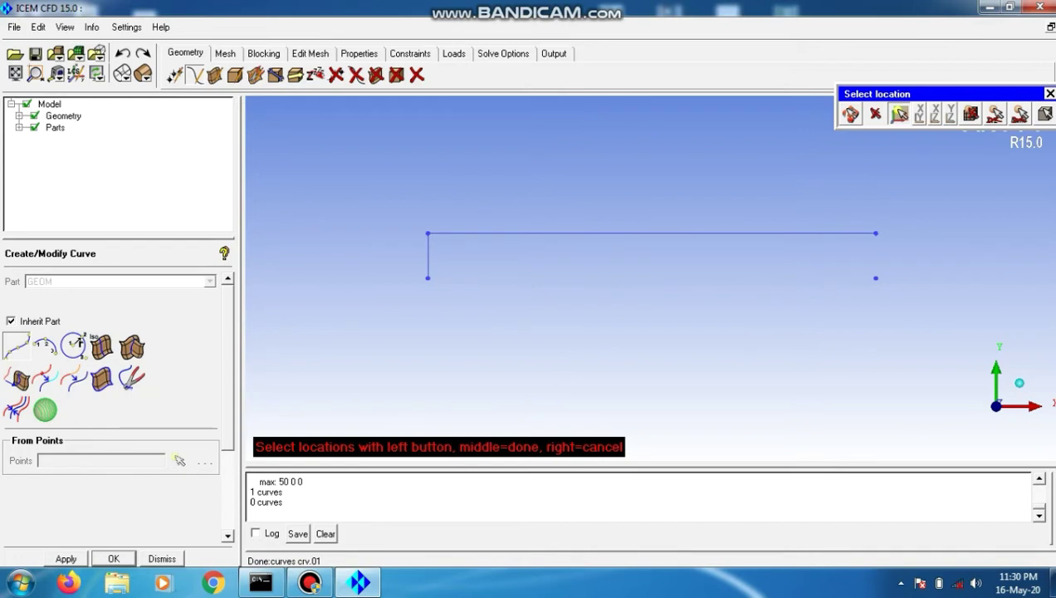
# Create a straight curve between the two points at X 50, from Y 5 to Y 0, and finish curve creation
pyautogui.click(875, 234)
pyautogui.click(876, 278)
pyautogui.middleClick(876, 278)
pyautogui.click(1050, 94)
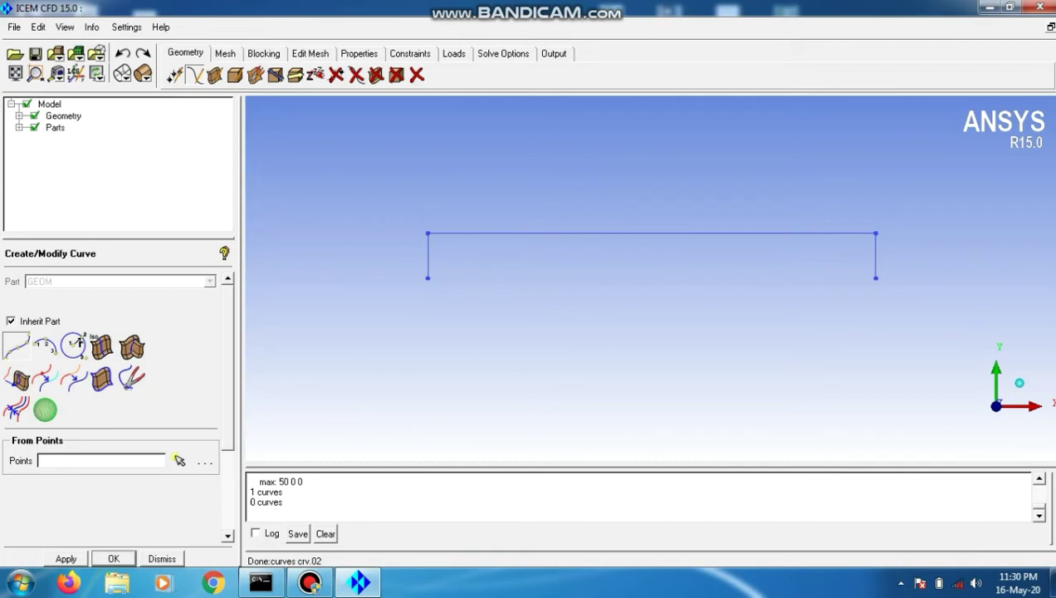
pyautogui.click(162, 559)
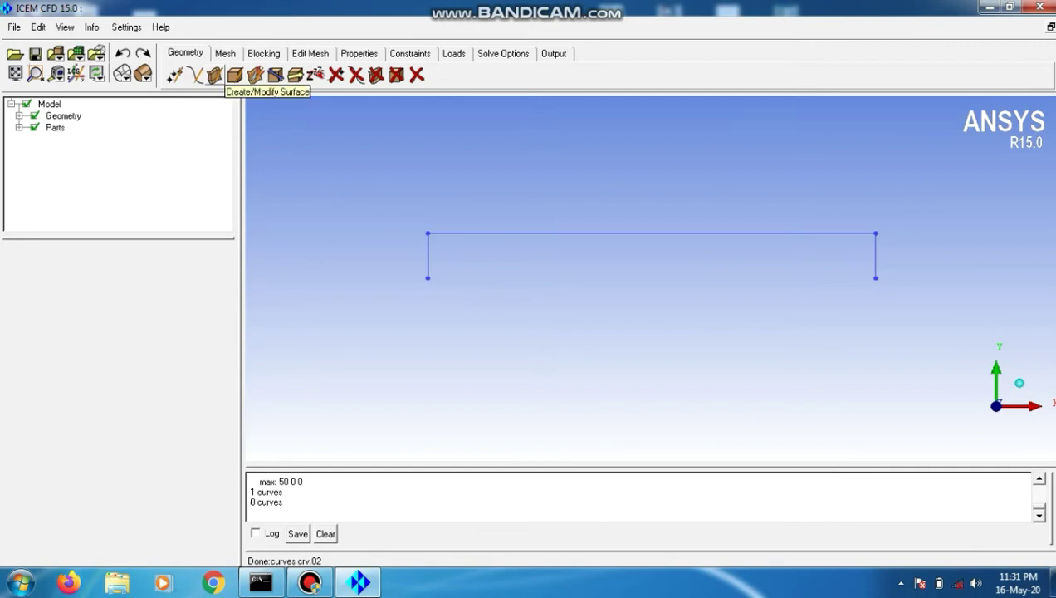
# Create a surface of revolution from the three curves, 0 to 360 degrees, about the axis through the two points at Y 0
pyautogui.click(215, 75)
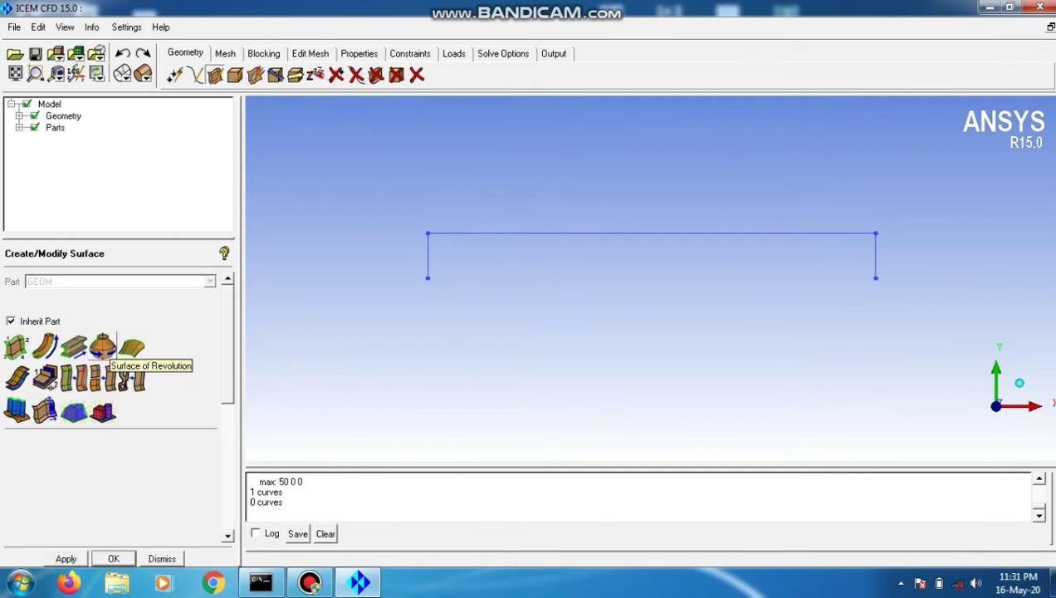
pyautogui.click(102, 347)
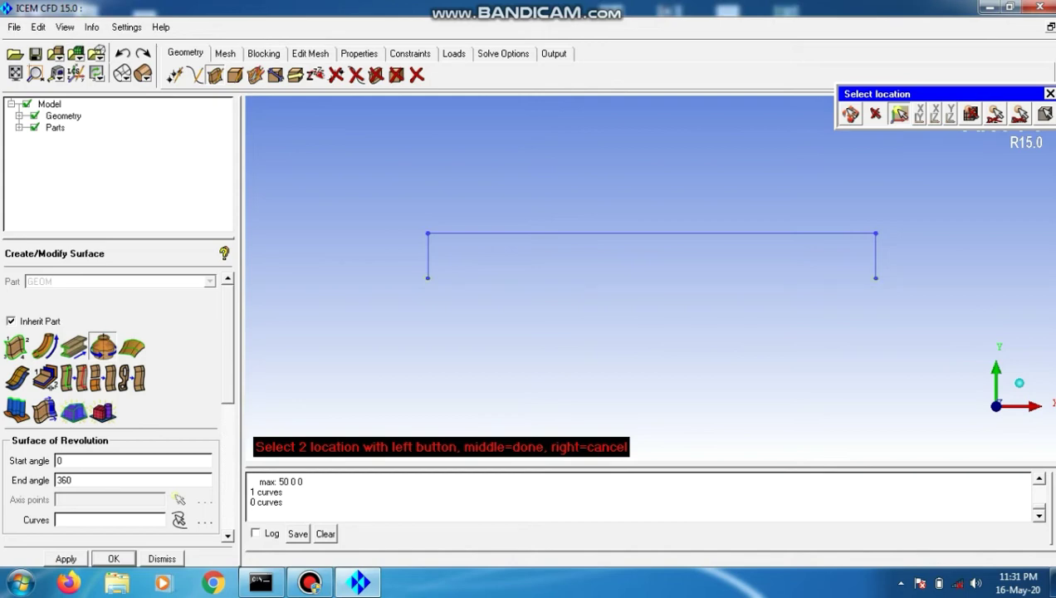
pyautogui.middleClick(876, 278)
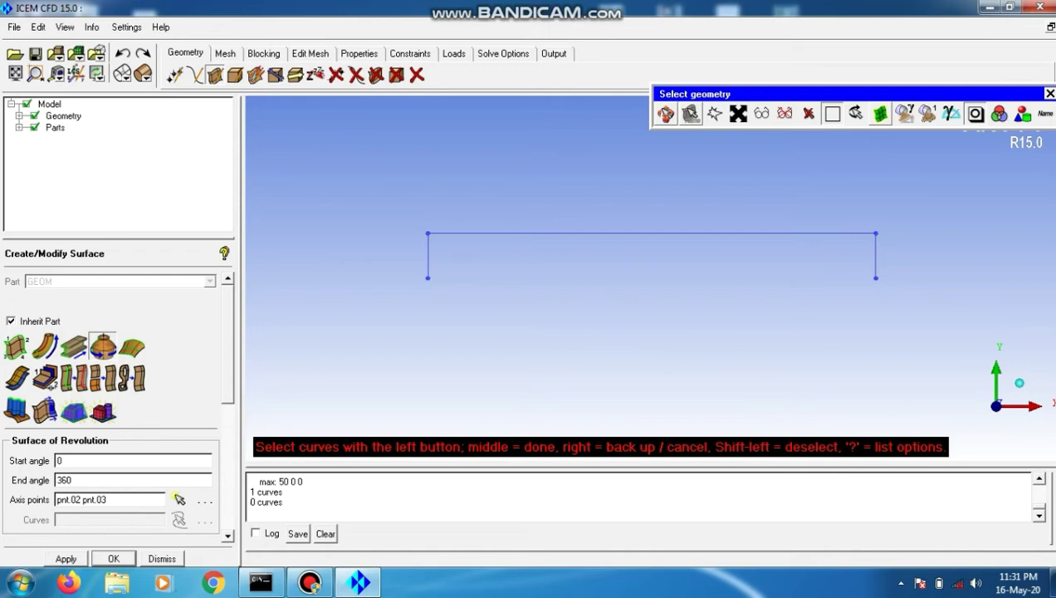
pyautogui.click(427, 257)
pyautogui.click(598, 233)
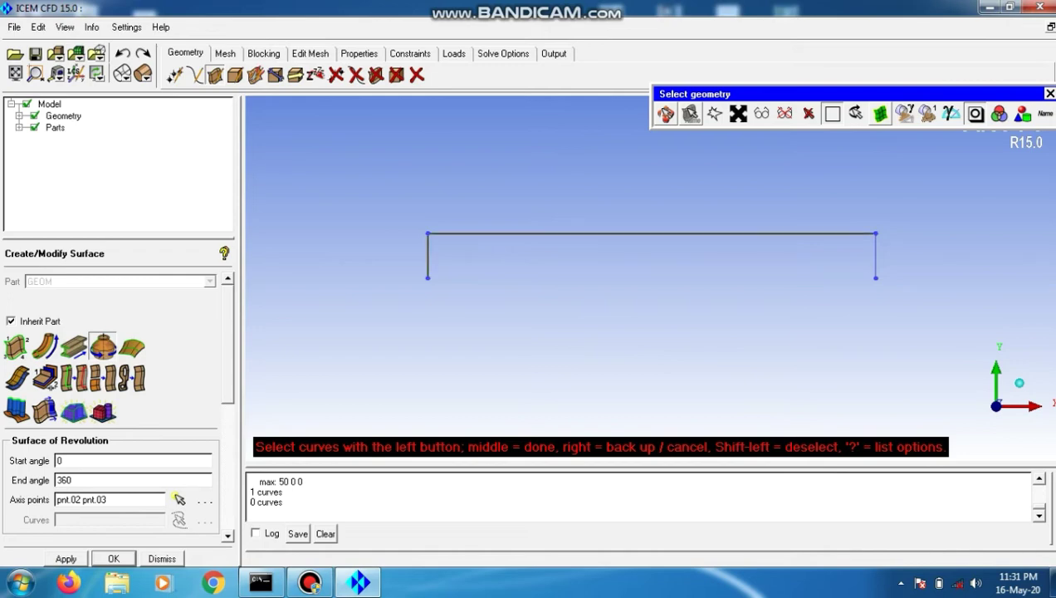
pyautogui.click(876, 256)
pyautogui.middleClick(876, 257)
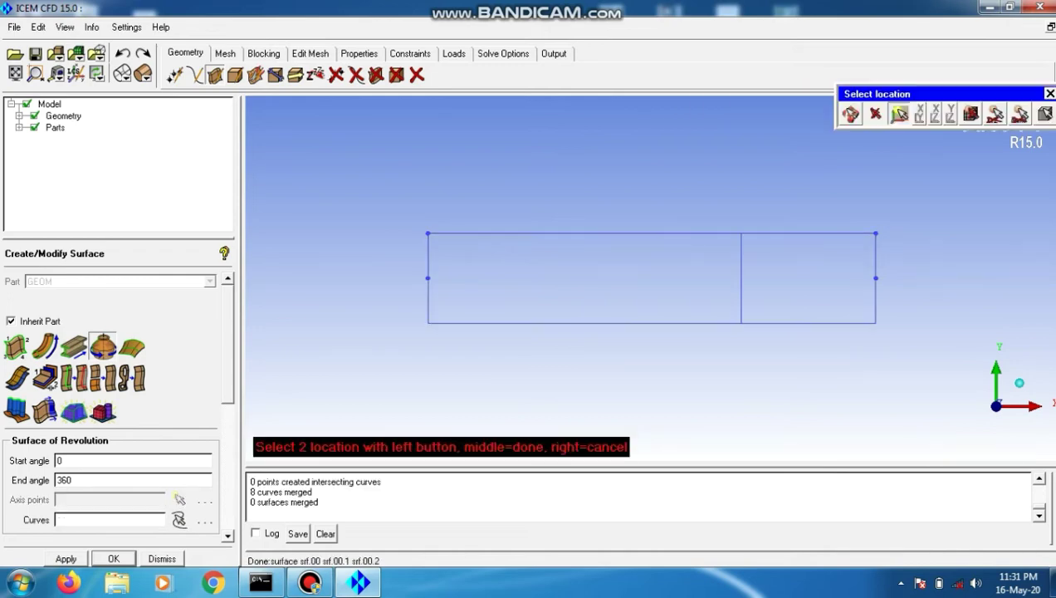
pyautogui.click(1050, 94)
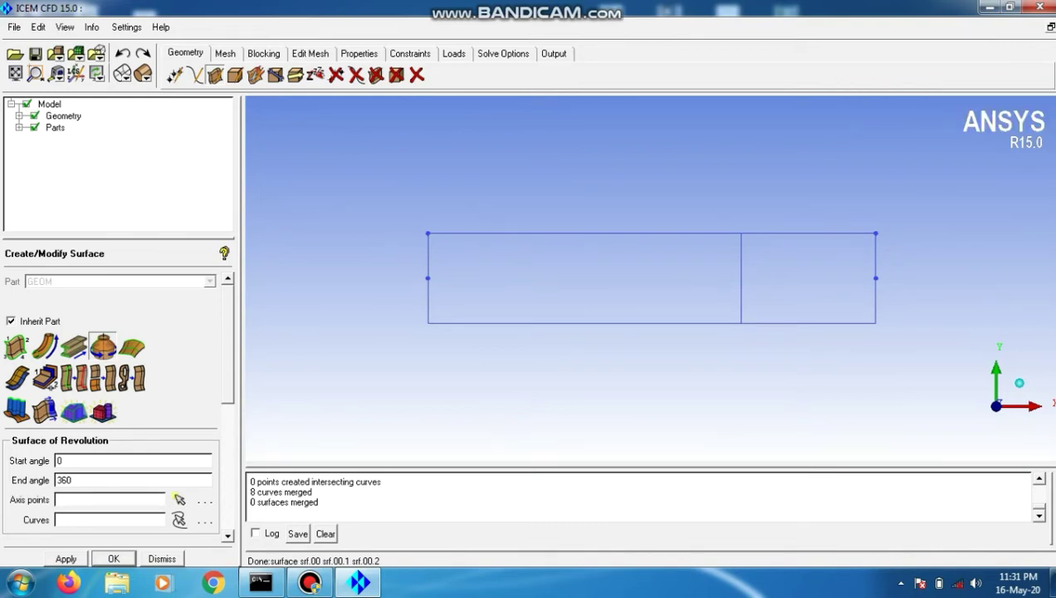
pyautogui.moveTo(607, 357); pyautogui.dragTo(674, 358)
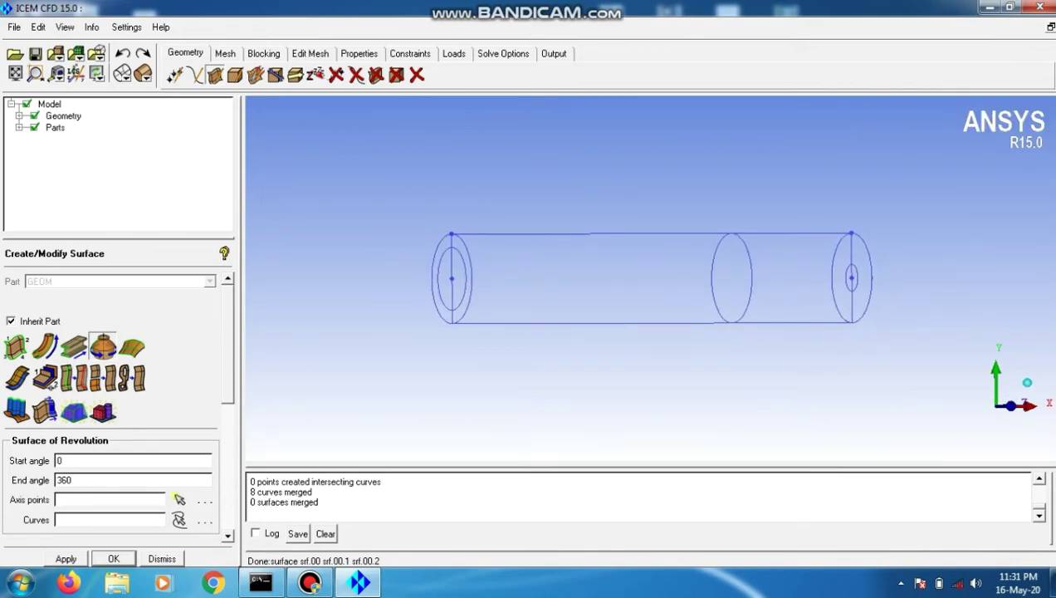
pyautogui.click(162, 559)
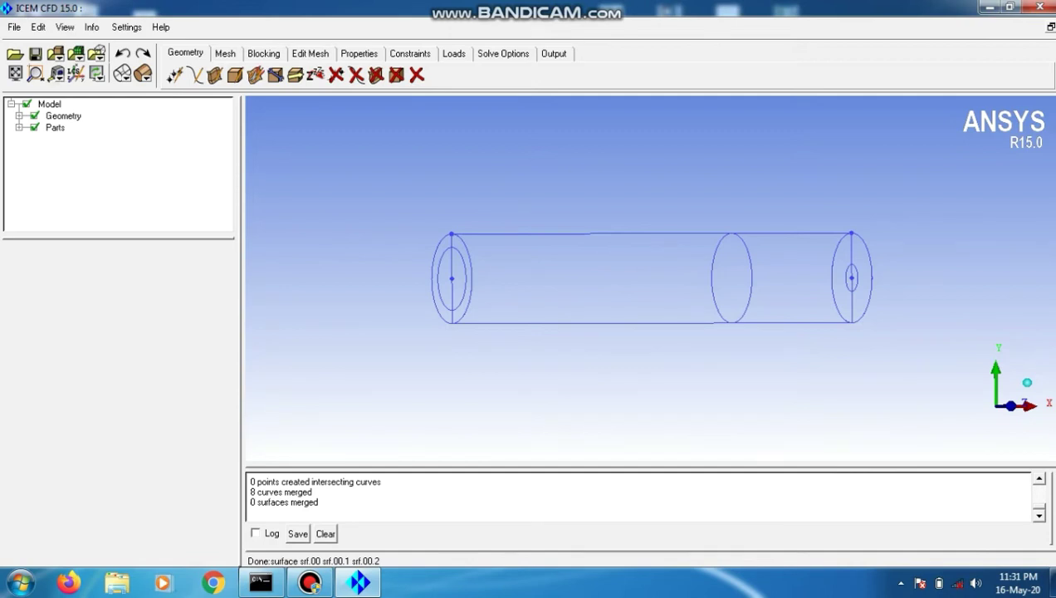
# Display the pipe's surfaces as solid shaded and view the closed end at X 0
pyautogui.click(57, 73)
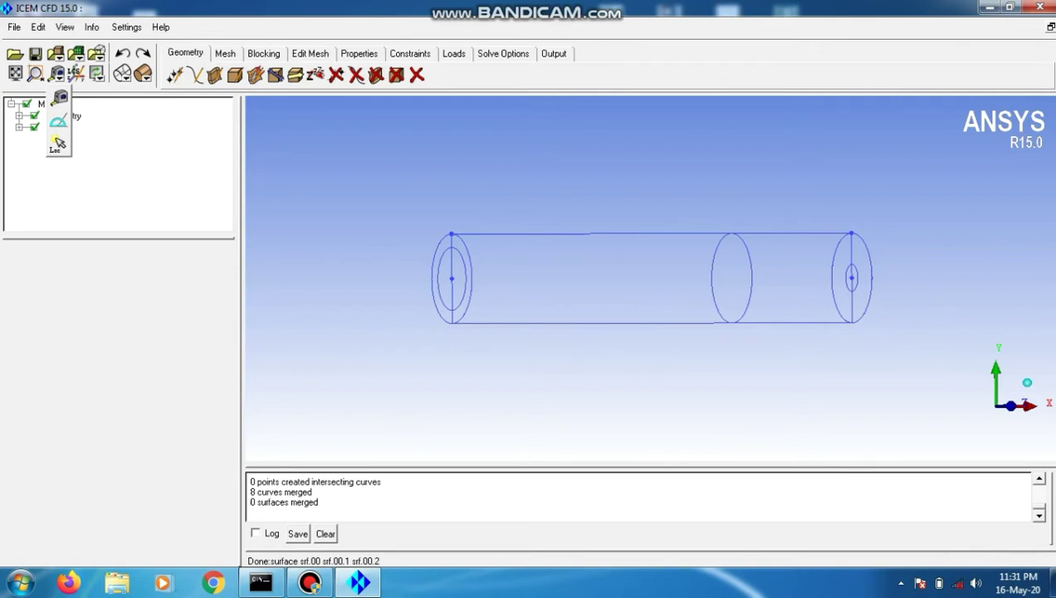
pyautogui.click(142, 74)
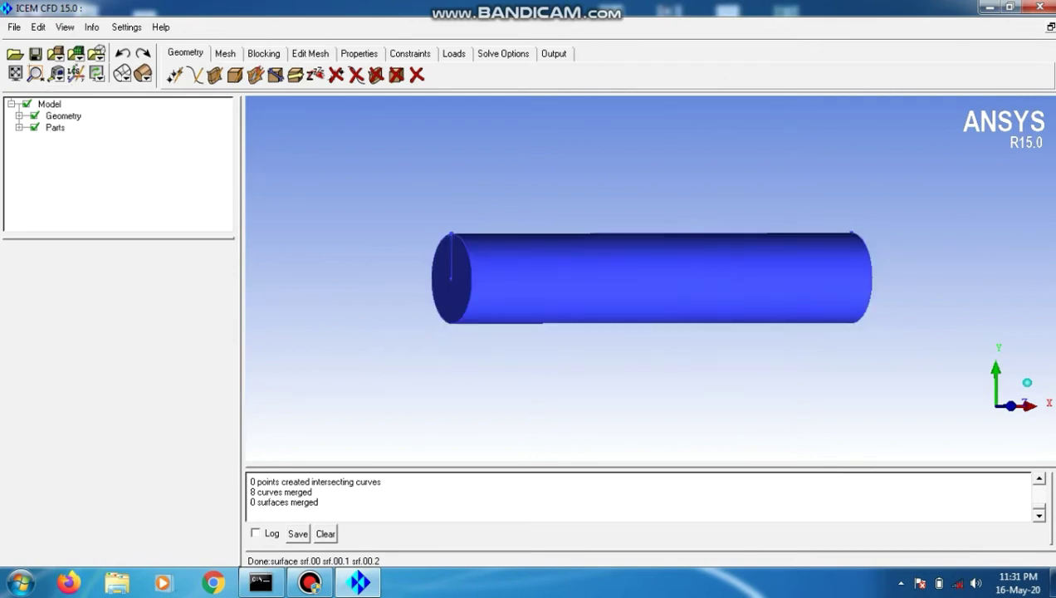
pyautogui.moveTo(648, 278); pyautogui.dragTo(705, 334)
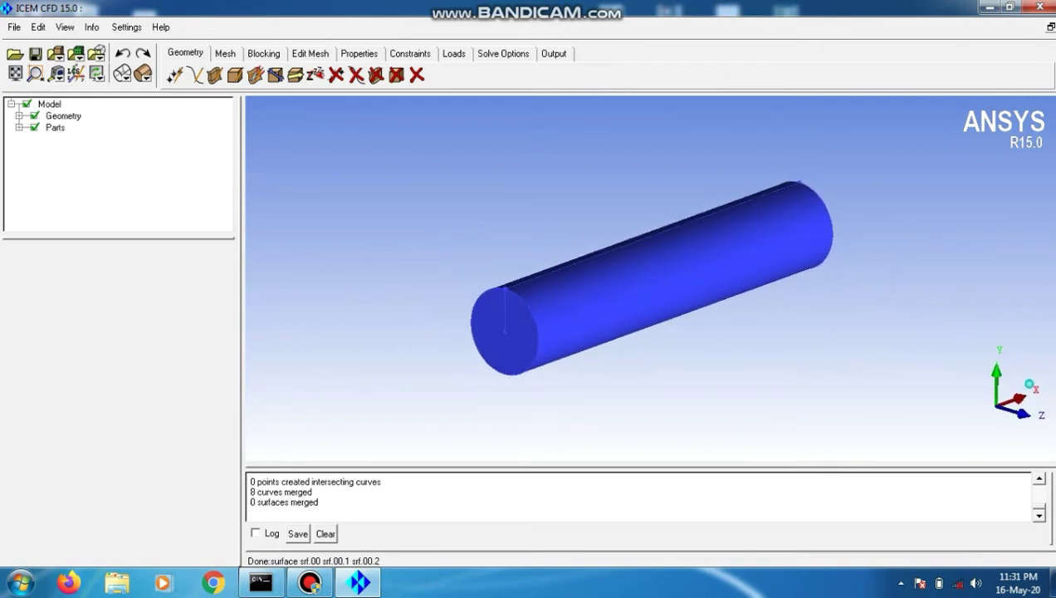
# Start creating a new part by selection and name it Inlet
pyautogui.click(19, 128)
pyautogui.click(19, 116)
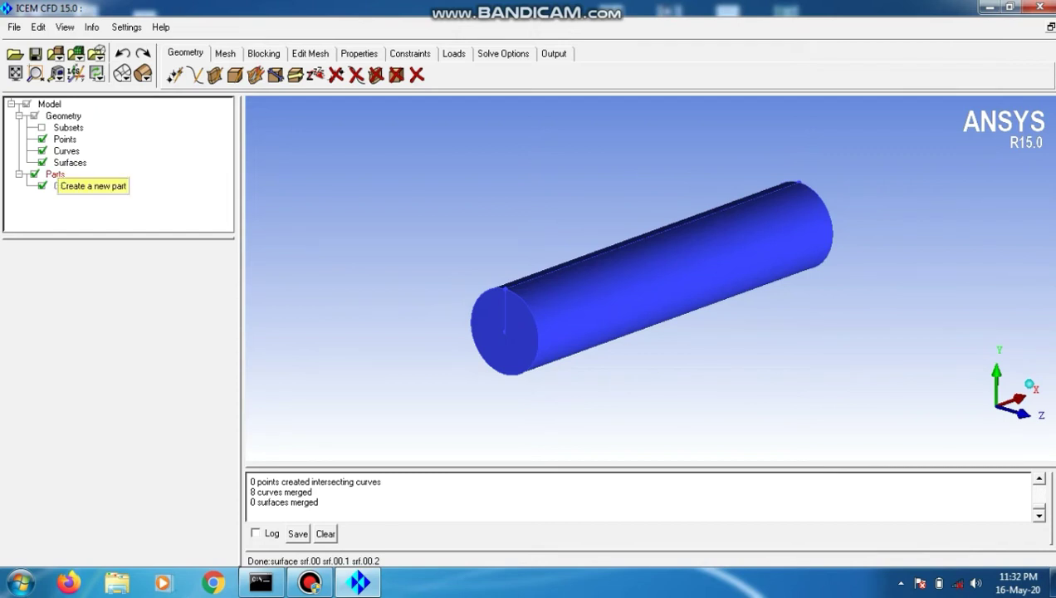
pyautogui.rightClick(56, 175)
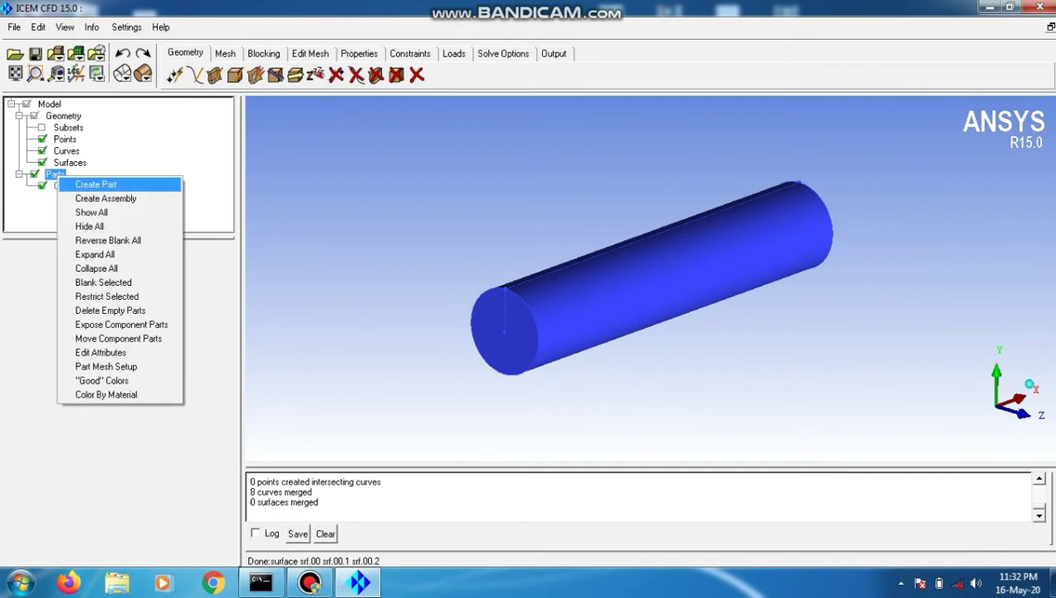
pyautogui.click(95, 185)
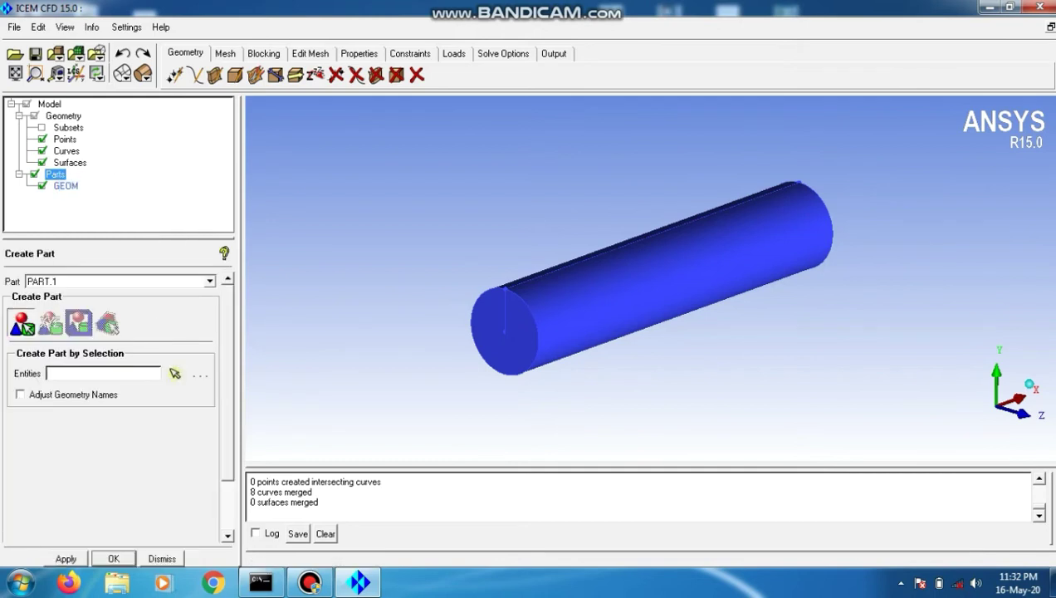
pyautogui.doubleClick(41, 282)
pyautogui.press('BackSpace')
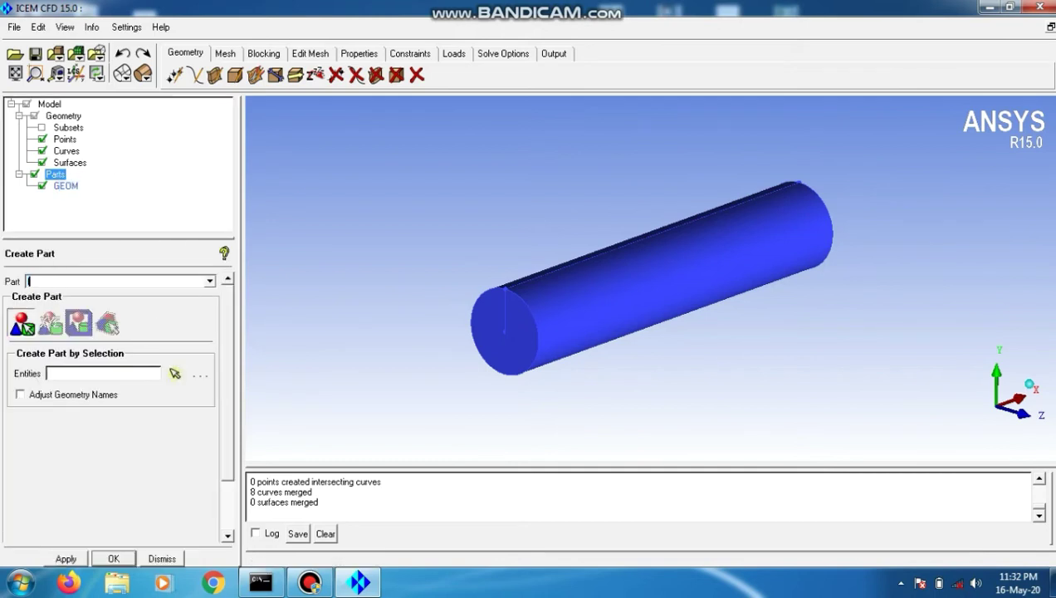
pyautogui.write('Inlet')
# Assign the circular end face at X 0, with its curves and points, to the Inlet part and finish part creation
pyautogui.click(174, 374)
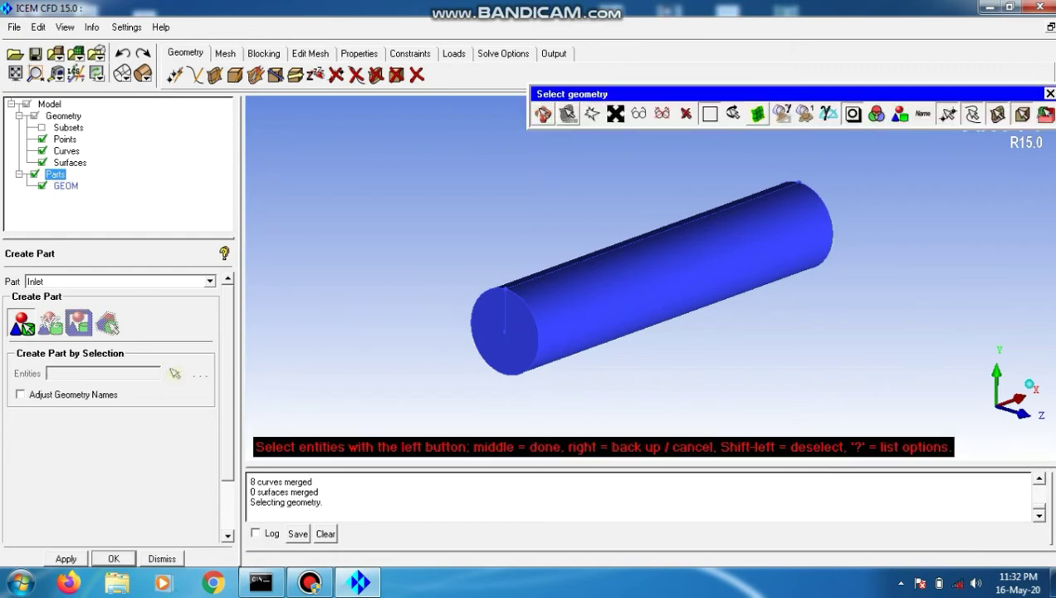
pyautogui.click(508, 336)
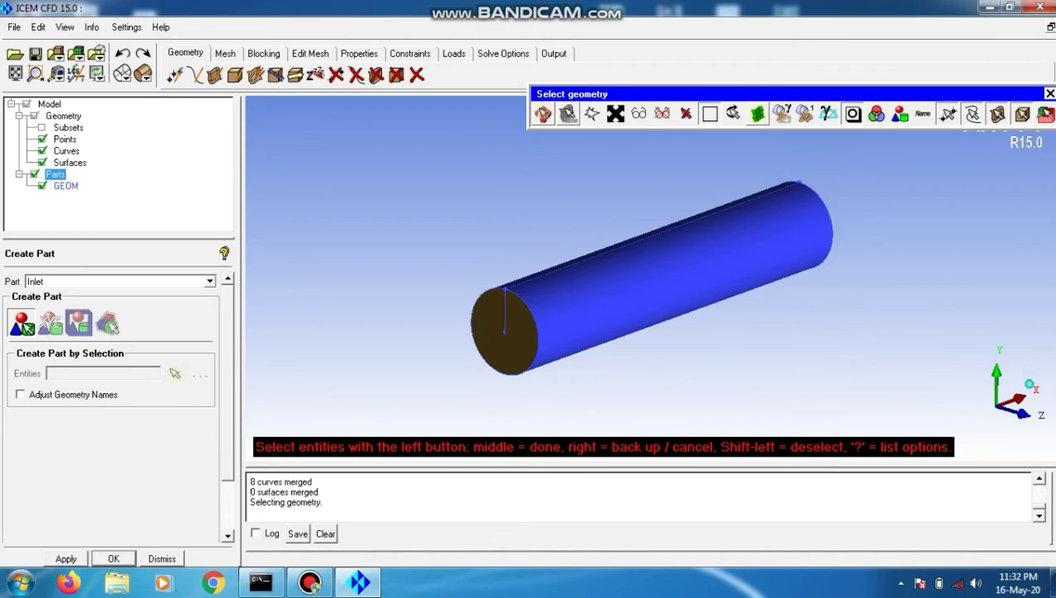
pyautogui.moveTo(424, 261); pyautogui.dragTo(565, 396)
pyautogui.middleClick(565, 396)
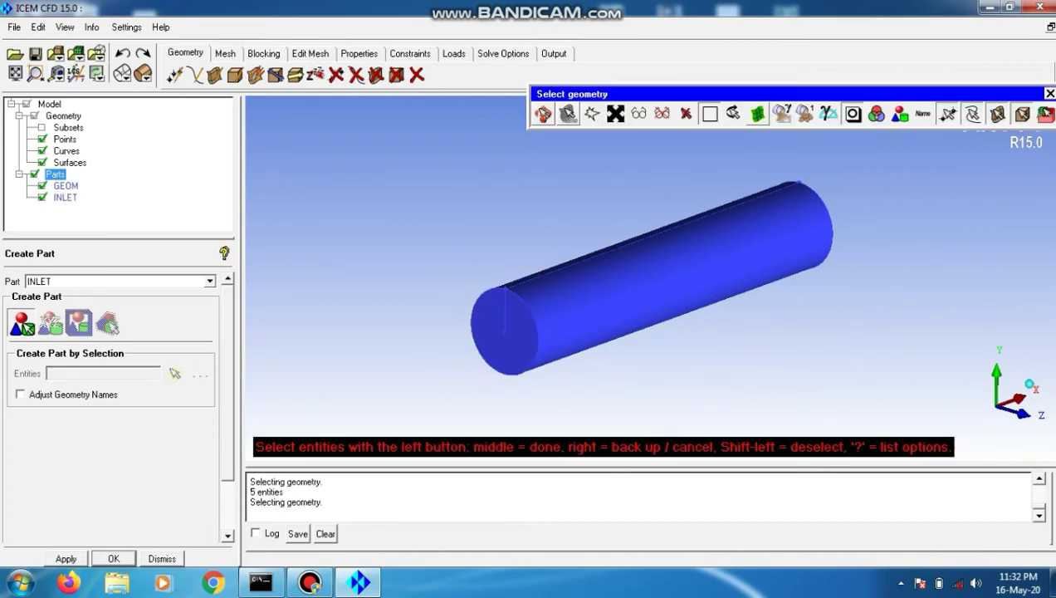
pyautogui.click(1050, 94)
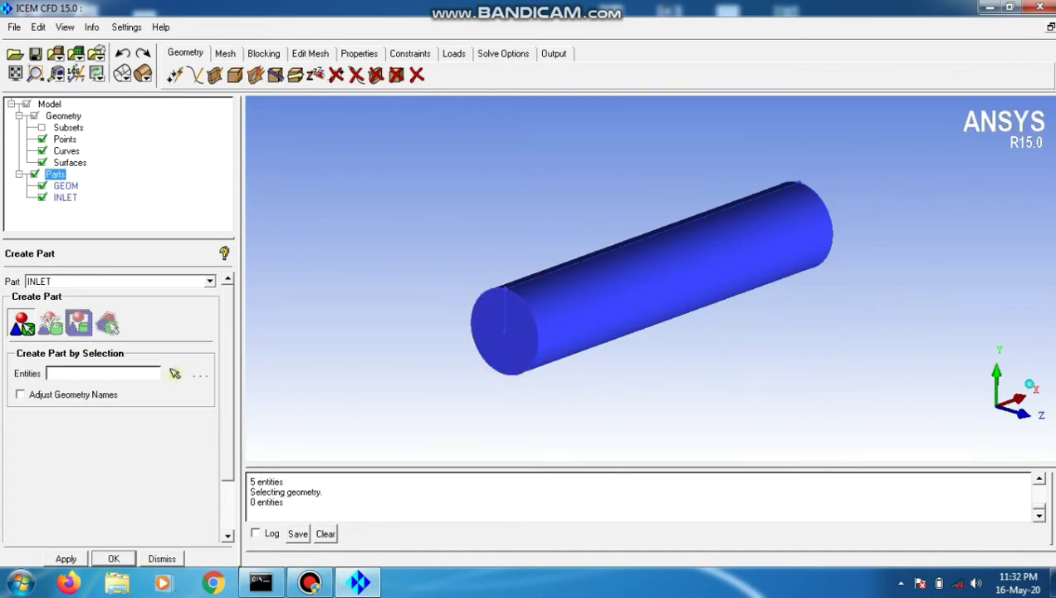
pyautogui.click(162, 558)
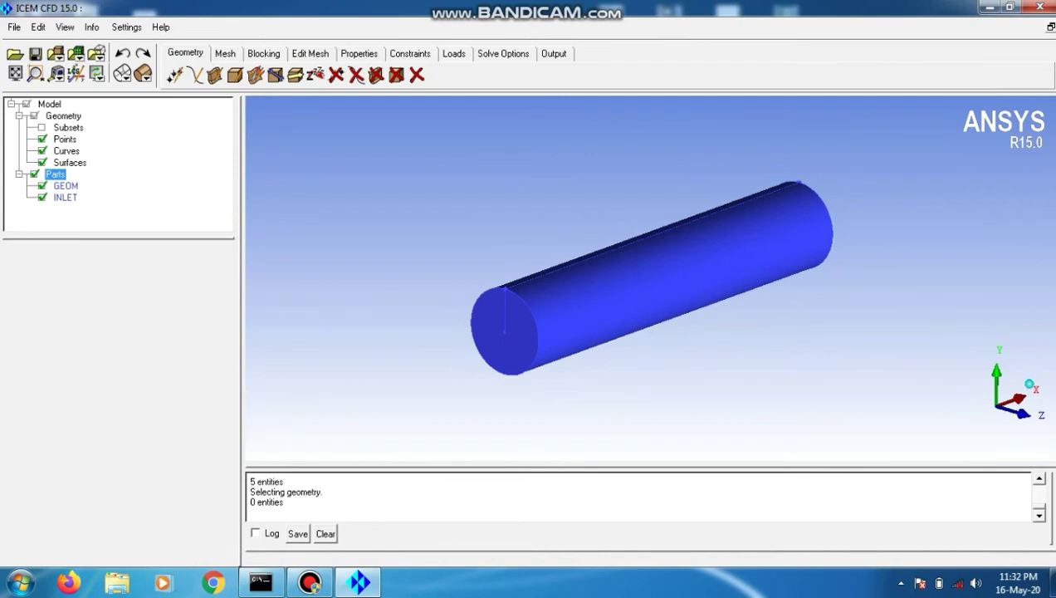
# Hide the INLET part and start creating another part with the pipe's end at X 50 in view
pyautogui.click(42, 198)
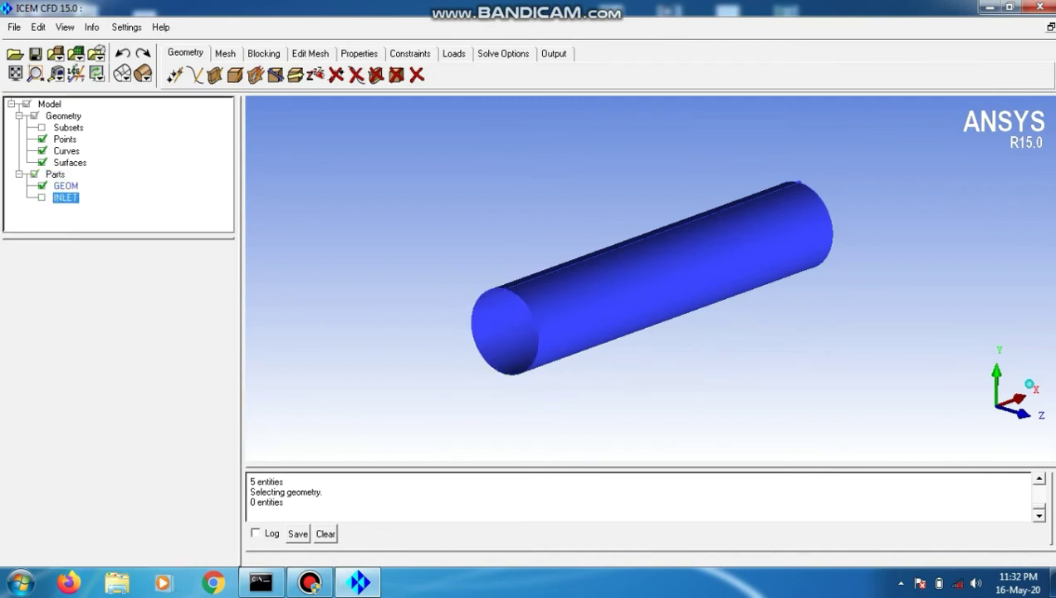
pyautogui.moveTo(532, 333); pyautogui.dragTo(574, 192)
pyautogui.rightClick(53, 174)
pyautogui.click(91, 184)
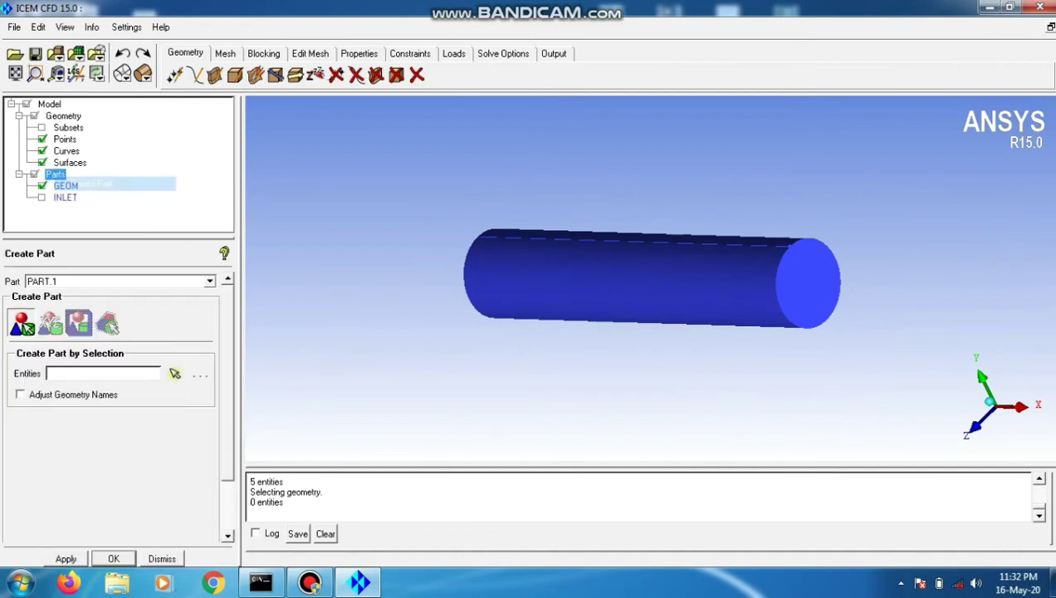